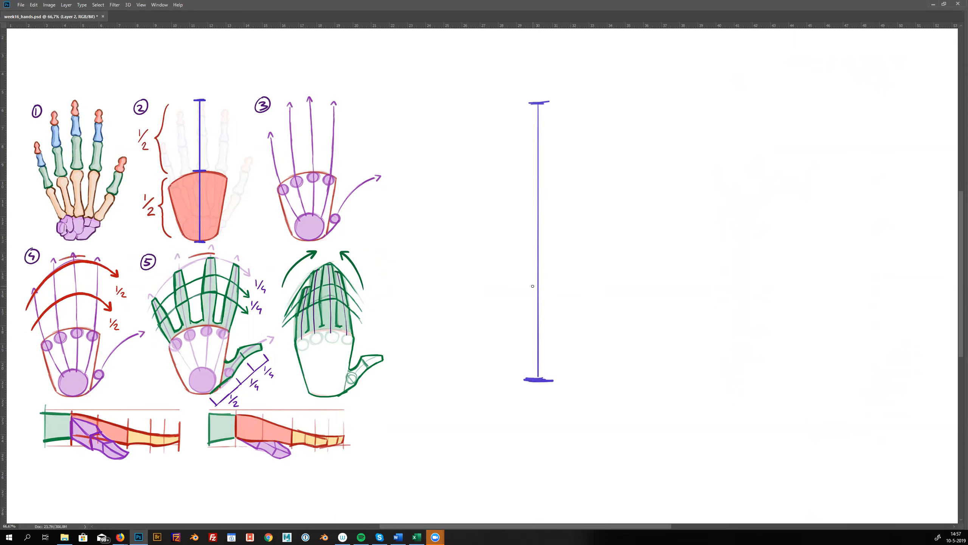
Sketch a blue face beside the vertical measuring line, connecting its hairline and chin to the line's ends
scroll(568, 231, "right", 1)
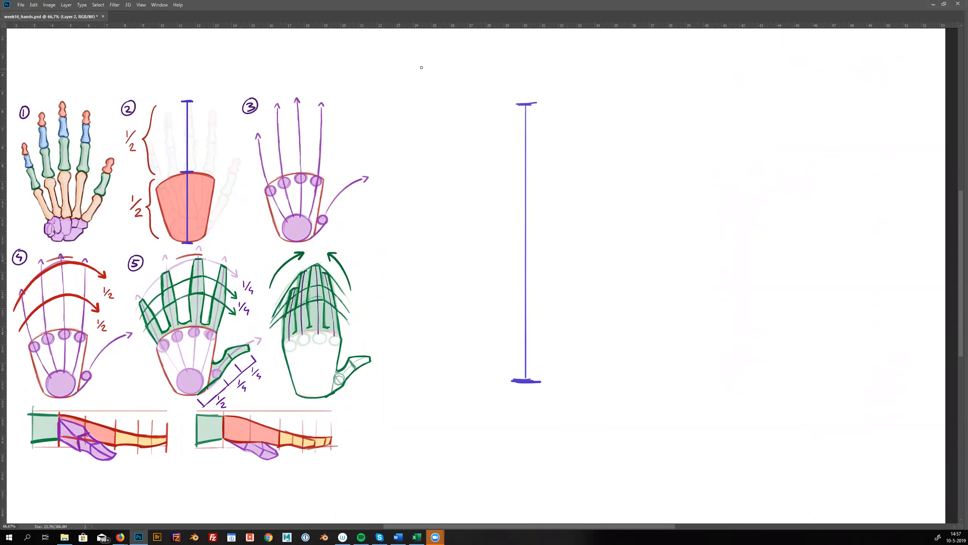
mouse_move(374, 78)
left_mouse_down()
mouse_move(393, 64)
mouse_move(458, 309)
mouse_move(427, 61)
left_mouse_up()
mouse_move(362, 113)
left_mouse_down()
mouse_move(446, 104)
mouse_move(454, 93)
left_mouse_up()
left_click_drag(394, 390, 422, 384)
mouse_move(400, 233)
left_mouse_down()
mouse_move(399, 260)
mouse_move(409, 233)
left_mouse_up()
mouse_move(387, 192)
left_mouse_down()
mouse_move(386, 201)
mouse_move(430, 196)
left_mouse_up()
left_click_drag(387, 298, 436, 294)
left_click_drag(409, 109, 520, 106)
mouse_move(429, 101)
left_mouse_down()
mouse_move(446, 101)
mouse_move(400, 107)
mouse_move(413, 105)
left_mouse_up()
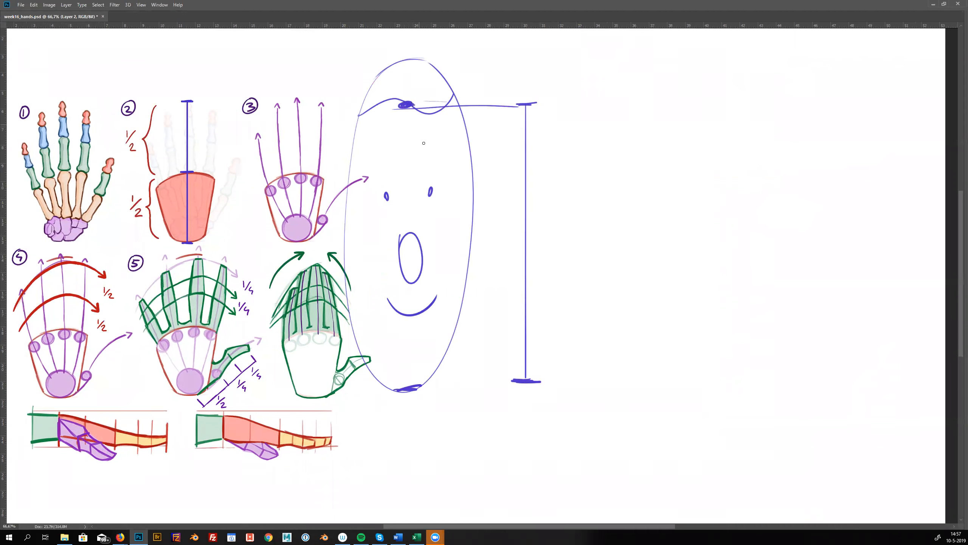
mouse_move(522, 384)
left_mouse_down()
mouse_move(399, 387)
mouse_move(408, 387)
left_mouse_up()
Delete the face sketch beside the vertical measuring line and deselect the area
key("m")
mouse_move(286, 29)
left_mouse_down()
mouse_move(479, 442)
mouse_move(497, 448)
left_mouse_up()
key("Delete")
key("ctrl+d")
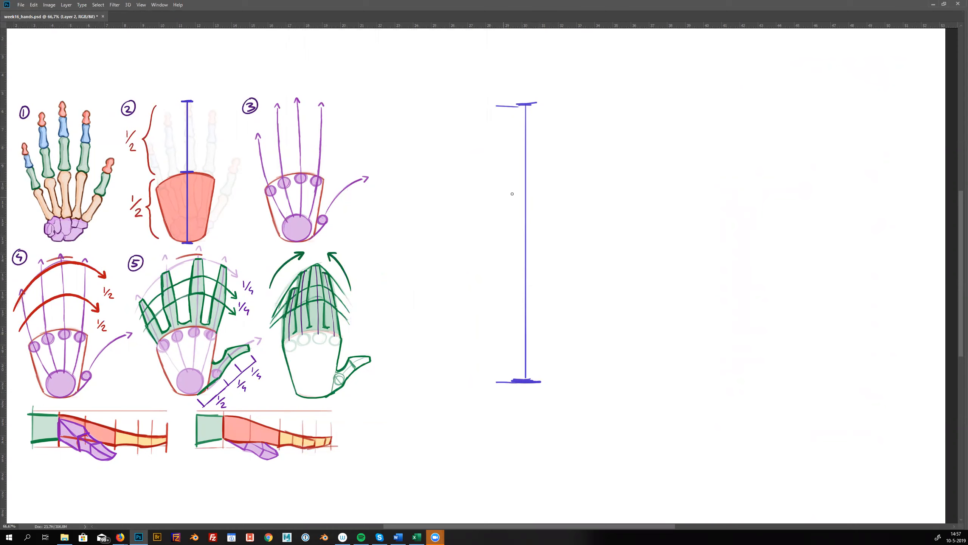
Mark the midpoint of the vertical measuring line and outline the tapered palm in red around its lower half
mouse_move(522, 238)
left_mouse_down()
mouse_move(535, 239)
mouse_move(520, 260)
left_mouse_up()
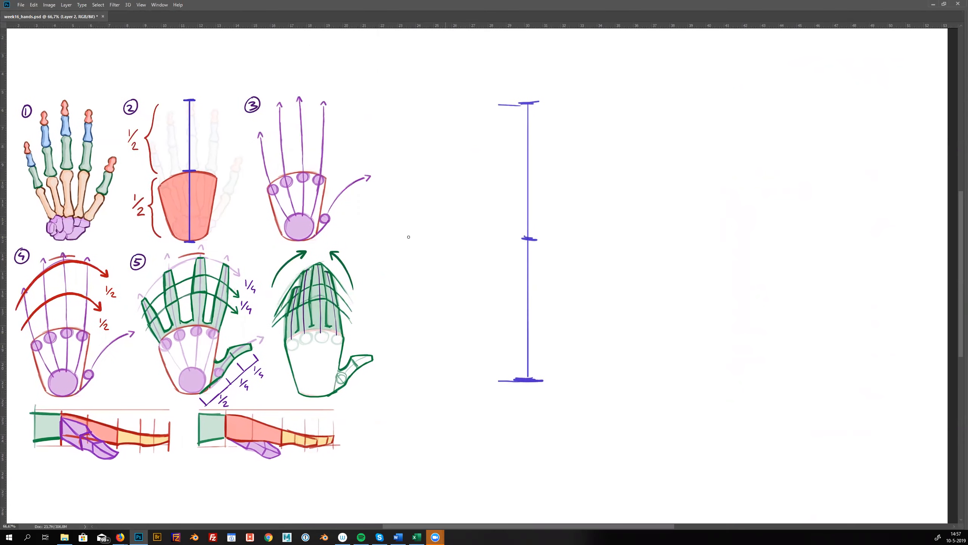
left_click(200, 171, "alt")
mouse_move(497, 247)
left_mouse_down()
mouse_move(575, 250)
mouse_move(551, 243)
mouse_move(489, 248)
left_mouse_up()
left_click_drag(577, 255, 559, 369)
mouse_move(477, 261)
left_mouse_down()
mouse_move(493, 363)
mouse_move(540, 379)
mouse_move(564, 368)
left_mouse_up()
mouse_move(486, 366)
left_mouse_down()
mouse_move(565, 365)
mouse_move(481, 356)
mouse_move(471, 258)
left_mouse_up()
left_click_drag(217, 231, 214, 235)
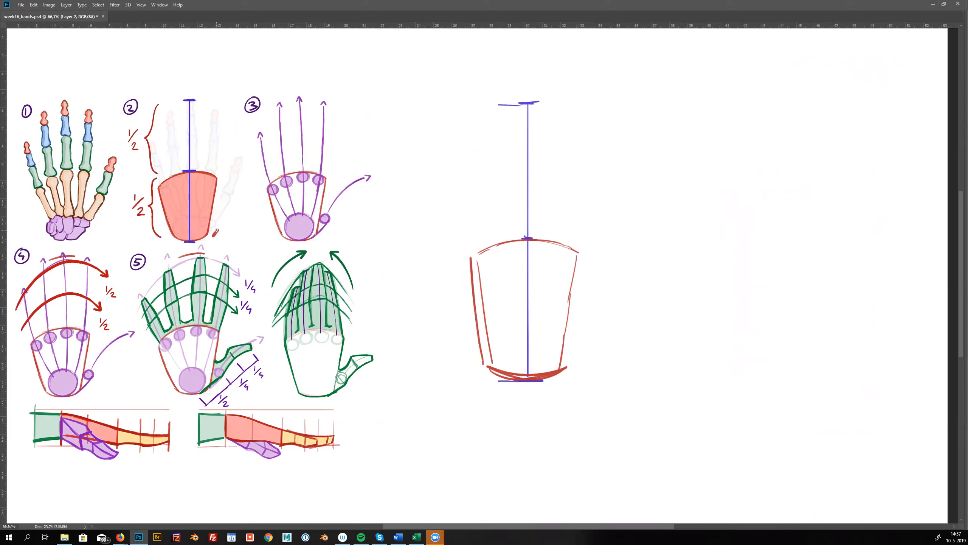
Draw four purple knuckle circles along the palm's upper edge and a larger wrist circle at its base
left_click(327, 214, "alt")
mouse_move(477, 260)
left_mouse_down()
mouse_move(481, 270)
mouse_move(473, 268)
mouse_move(539, 250)
mouse_move(578, 260)
left_mouse_up()
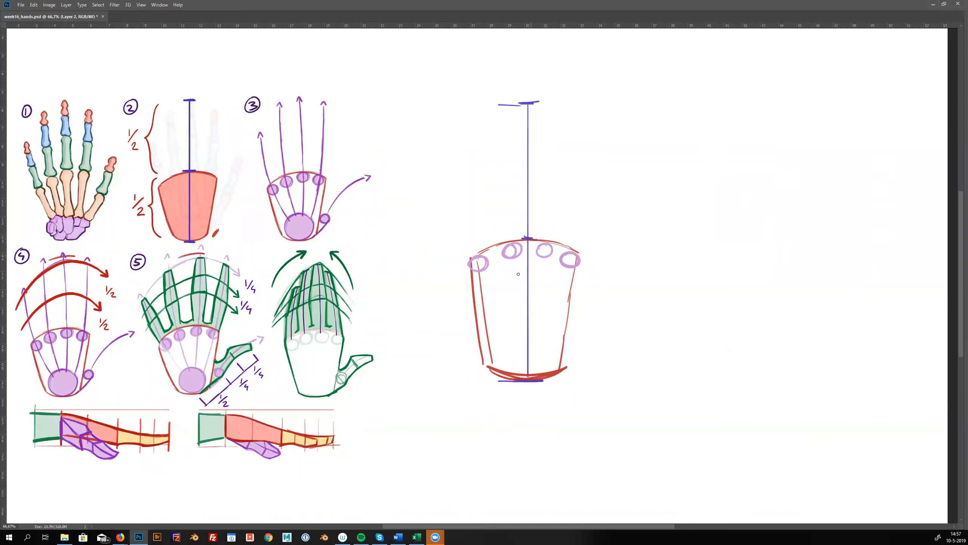
mouse_move(533, 335)
left_mouse_down()
mouse_move(509, 345)
mouse_move(544, 354)
mouse_move(512, 370)
mouse_move(532, 338)
mouse_move(524, 372)
mouse_move(521, 338)
mouse_move(541, 368)
mouse_move(514, 339)
mouse_move(529, 369)
left_mouse_up()
mouse_move(78, 212)
left_mouse_down()
mouse_move(90, 242)
mouse_move(82, 211)
left_mouse_up()
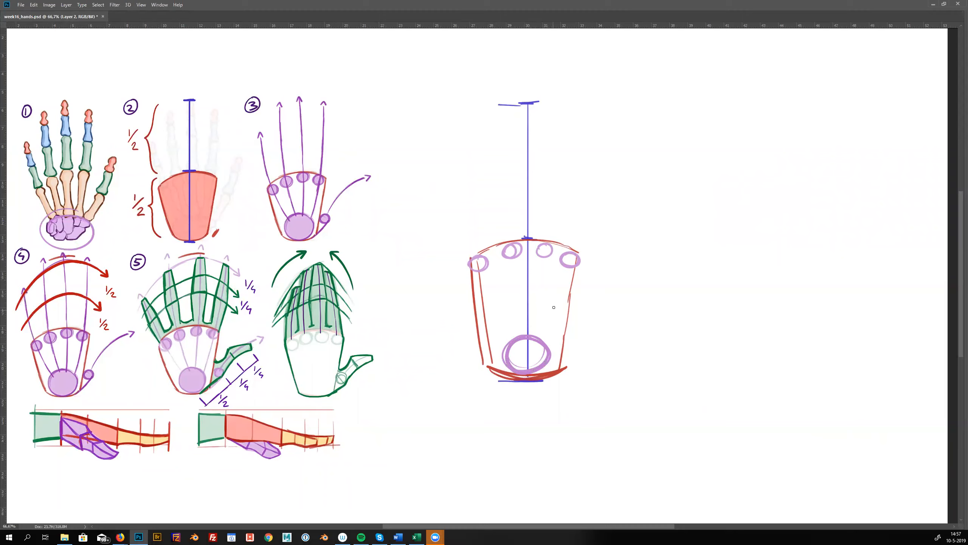
Draw four purple finger direction lines fanning from the wrist circle through the knuckles, plus the curved thumb line
mouse_move(526, 356)
left_mouse_down()
mouse_move(468, 227)
mouse_move(443, 96)
left_mouse_up()
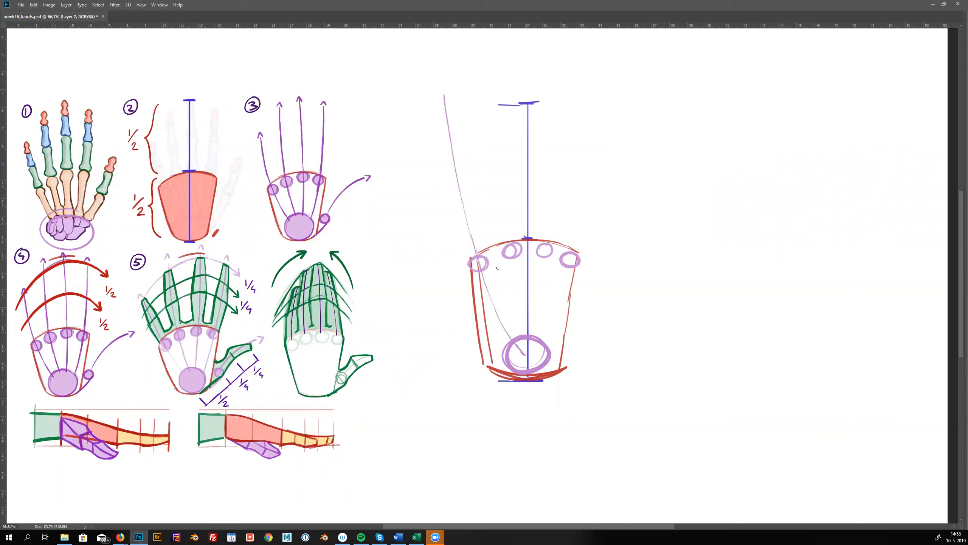
left_click_drag(527, 350, 499, 112)
left_click_drag(531, 338, 561, 120)
mouse_move(529, 352)
left_mouse_down()
mouse_move(578, 231)
mouse_move(604, 114)
left_mouse_up()
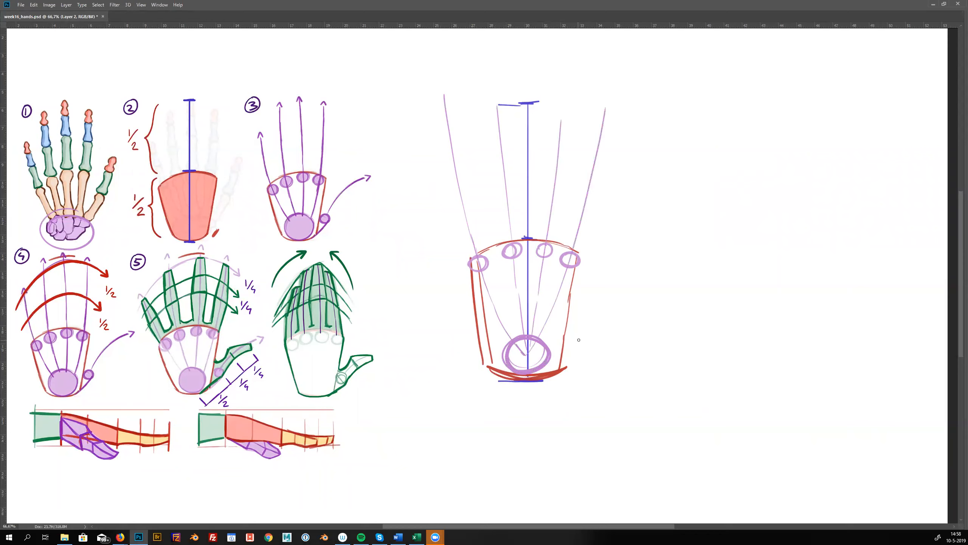
mouse_move(579, 340)
left_mouse_down()
mouse_move(576, 351)
mouse_move(598, 314)
mouse_move(714, 259)
left_mouse_up()
Draw a red fingertip arc over the top of the measuring line, curving down on both sides of the hand
left_click(102, 275, "alt")
mouse_move(523, 105)
left_mouse_down()
mouse_move(576, 116)
mouse_move(657, 173)
left_mouse_up()
mouse_move(527, 104)
left_mouse_down()
mouse_move(470, 133)
mouse_move(402, 245)
left_mouse_up()
mouse_move(427, 195)
left_mouse_down()
mouse_move(397, 270)
mouse_move(385, 345)
left_mouse_up()
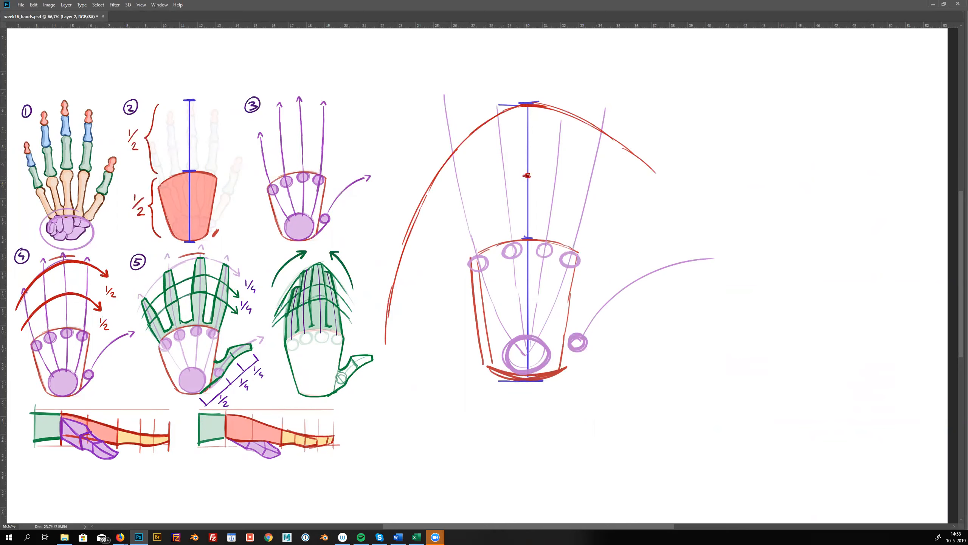
Draw a red arc halfway up the fingers and extend the knuckle arc, joining both to the fingertip arc's lower end
mouse_move(528, 176)
left_mouse_down()
mouse_move(484, 197)
mouse_move(411, 273)
mouse_move(382, 355)
mouse_move(386, 330)
left_mouse_up()
mouse_move(507, 237)
left_mouse_down()
mouse_move(439, 279)
mouse_move(382, 338)
left_mouse_up()
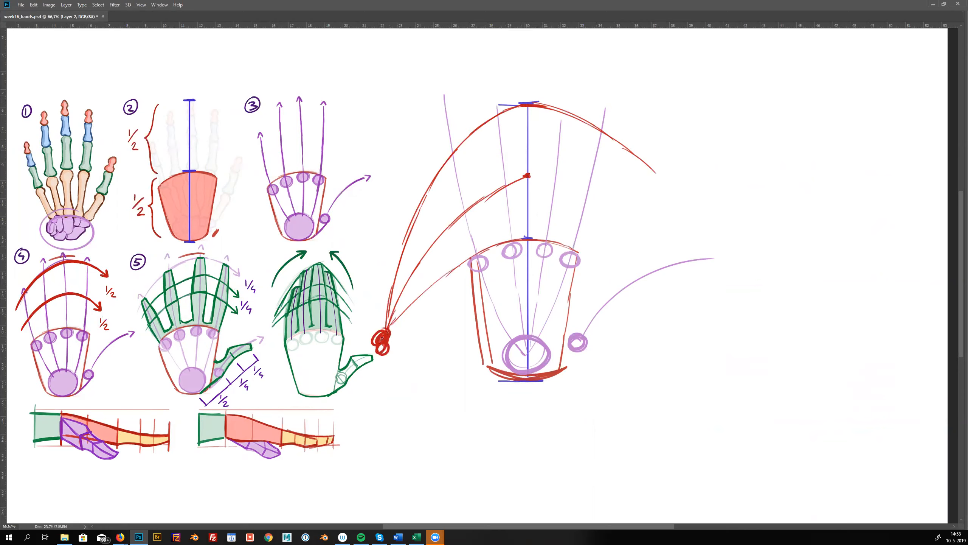
mouse_move(514, 179)
left_mouse_down()
mouse_move(574, 183)
mouse_move(649, 231)
left_mouse_up()
left_click_drag(562, 244, 608, 260)
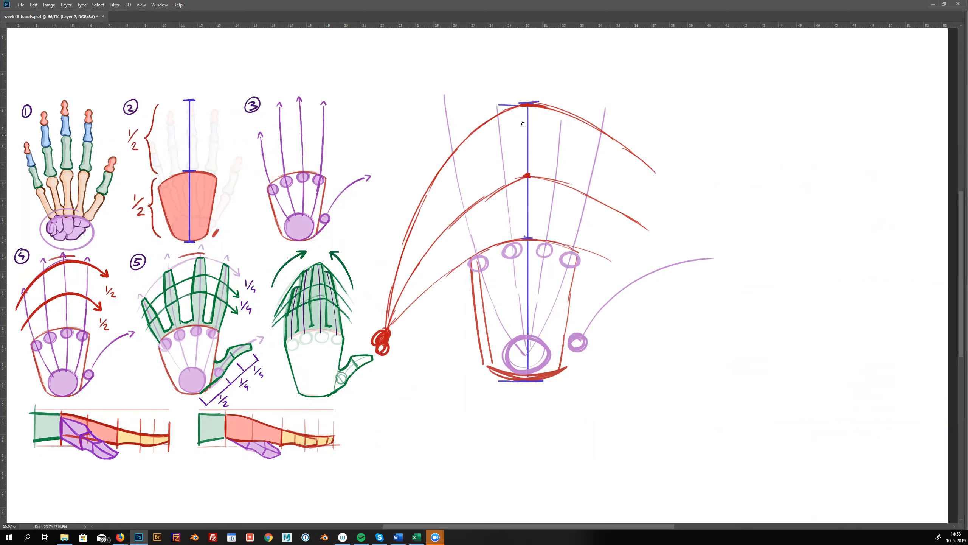
Outline the four fingers in green around the purple direction lines, from the fingertips down to the knuckle arc
mouse_move(560, 114)
left_mouse_down()
mouse_move(545, 173)
mouse_move(566, 131)
mouse_move(567, 187)
mouse_move(541, 209)
mouse_move(541, 240)
left_mouse_up()
mouse_move(567, 187)
left_mouse_down()
mouse_move(553, 243)
mouse_move(596, 131)
mouse_move(596, 186)
mouse_move(575, 250)
left_mouse_up()
mouse_move(503, 117)
left_mouse_down()
mouse_move(512, 170)
mouse_move(494, 125)
mouse_move(508, 242)
left_mouse_up()
left_click_drag(514, 182, 515, 243)
mouse_move(452, 164)
left_mouse_down()
mouse_move(459, 162)
mouse_move(474, 206)
mouse_move(457, 211)
mouse_move(474, 255)
left_mouse_up()
mouse_move(474, 210)
left_mouse_down()
mouse_move(482, 251)
mouse_move(497, 247)
left_mouse_up()
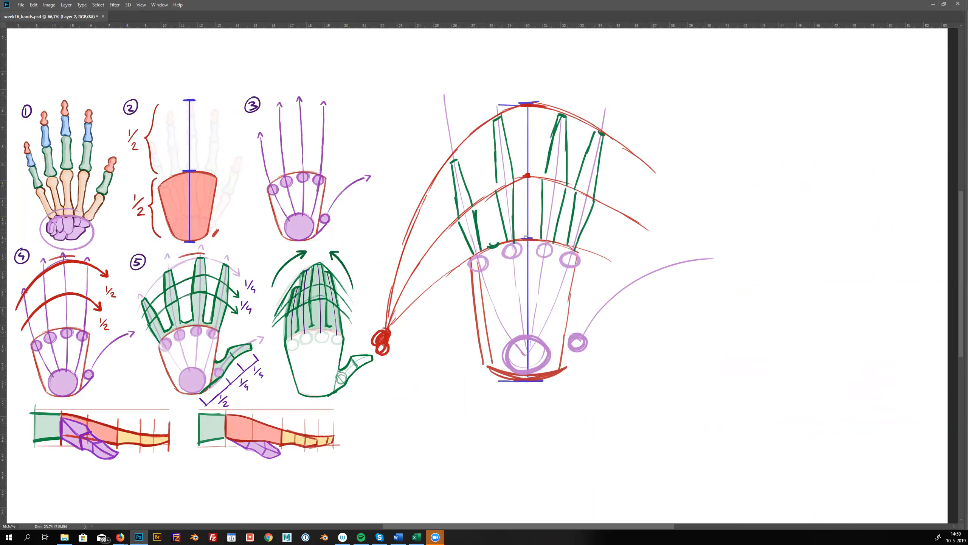
Draw green joint lines across the fingers and label the two outer segments beside one finger 1/2 each
left_click_drag(494, 187, 516, 178)
mouse_move(457, 216)
left_mouse_down()
mouse_move(475, 207)
mouse_move(464, 182)
left_mouse_up()
left_click_drag(494, 152, 507, 147)
left_click_drag(565, 142, 556, 139)
left_click_drag(545, 176, 567, 182)
left_click_drag(552, 142, 568, 149)
left_click_drag(510, 117, 523, 169)
Erase the misplaced joint line on one finger and draw fingernails on the four green fingertips
key("e")
left_click_drag(556, 140, 568, 149)
key("b")
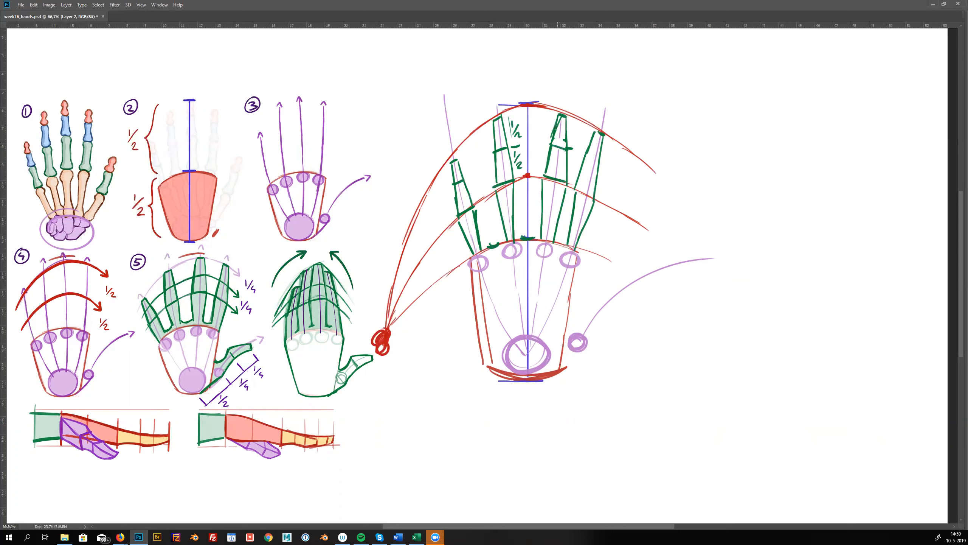
mouse_move(496, 132)
left_mouse_down()
mouse_move(507, 133)
mouse_move(487, 135)
mouse_move(596, 138)
mouse_move(600, 168)
left_mouse_up()
mouse_move(453, 163)
left_mouse_down()
mouse_move(457, 171)
mouse_move(450, 169)
left_mouse_up()
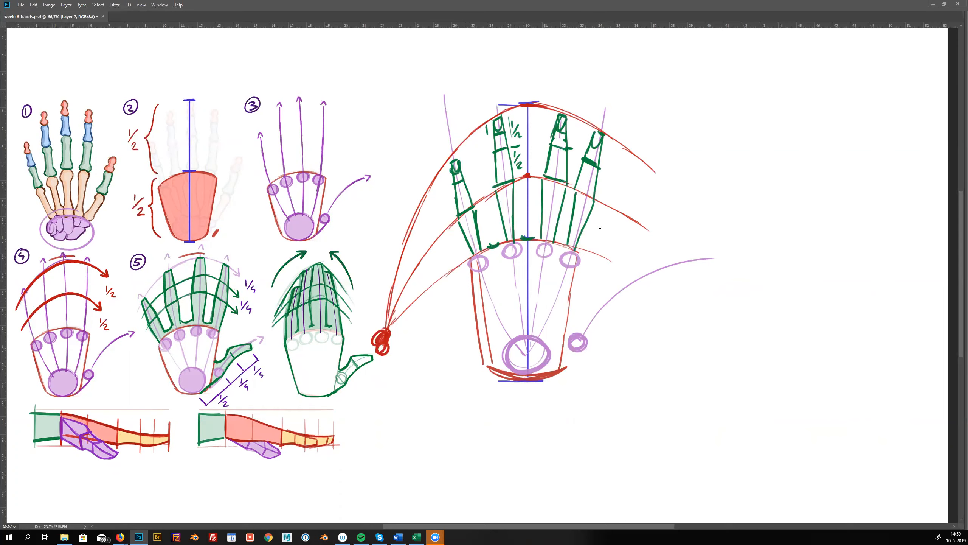
Draw the green thumb outline beside the palm with a diagonal measuring line and division marks along its length
left_click_drag(573, 337, 606, 381)
left_click_drag(529, 377, 553, 405)
mouse_move(540, 394)
left_mouse_down()
mouse_move(587, 366)
mouse_move(543, 393)
left_mouse_up()
mouse_move(595, 360)
left_mouse_down()
mouse_move(649, 320)
mouse_move(654, 331)
left_mouse_up()
mouse_move(581, 352)
left_mouse_down()
mouse_move(541, 378)
mouse_move(633, 310)
mouse_move(589, 306)
mouse_move(560, 338)
mouse_move(607, 320)
left_mouse_up()
mouse_move(617, 398)
left_mouse_down()
mouse_move(608, 388)
mouse_move(621, 363)
mouse_move(619, 378)
left_mouse_up()
mouse_move(583, 340)
left_mouse_down()
mouse_move(620, 323)
mouse_move(604, 277)
mouse_move(588, 288)
left_mouse_up()
Delete the stray purple ellipse and red mark drawn over the reference diagrams and deselect the area
key("m")
left_click_drag(29, 98, 308, 296)
key("Delete")
key("ctrl+d")
Extend horizontal guides from the hand's fingertip and wrist levels and connect them with a vertical line for the side view
key("v")
mouse_move(536, 283)
left_mouse_down()
mouse_move(544, 357)
mouse_move(815, 372)
left_mouse_up()
key("b")
left_click_drag(549, 101, 805, 100)
left_click_drag(781, 372, 780, 101)
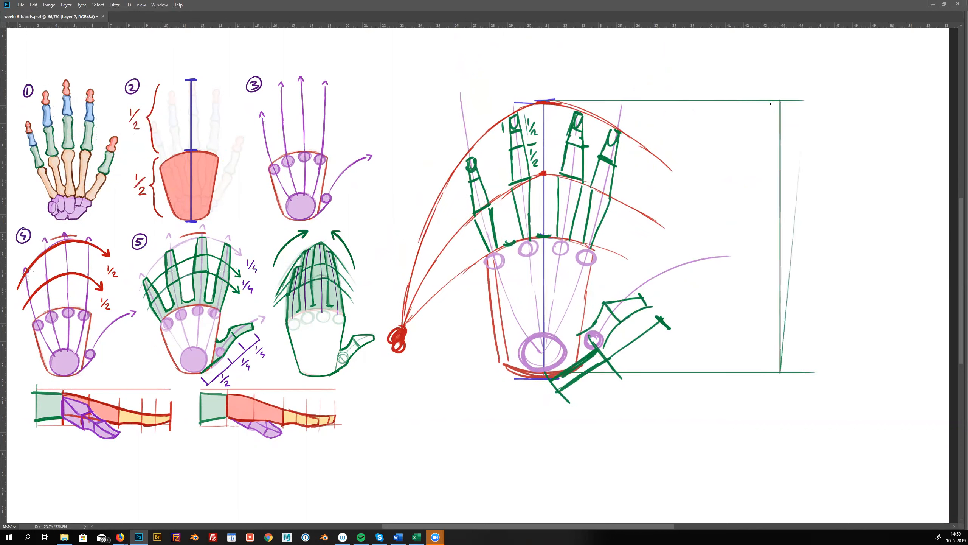
Mark the finger joints on the side view's vertical line and draw the curved finger profile with its fingernail
left_click_drag(785, 242, 767, 245)
left_click_drag(784, 178, 770, 179)
left_click_drag(776, 139, 769, 138)
left_click_drag(781, 101, 779, 244)
mouse_move(780, 100)
left_mouse_down()
mouse_move(759, 129)
mouse_move(758, 240)
mouse_move(771, 102)
mouse_move(761, 137)
mouse_move(767, 197)
left_mouse_up()
left_click_drag(777, 104, 781, 128)
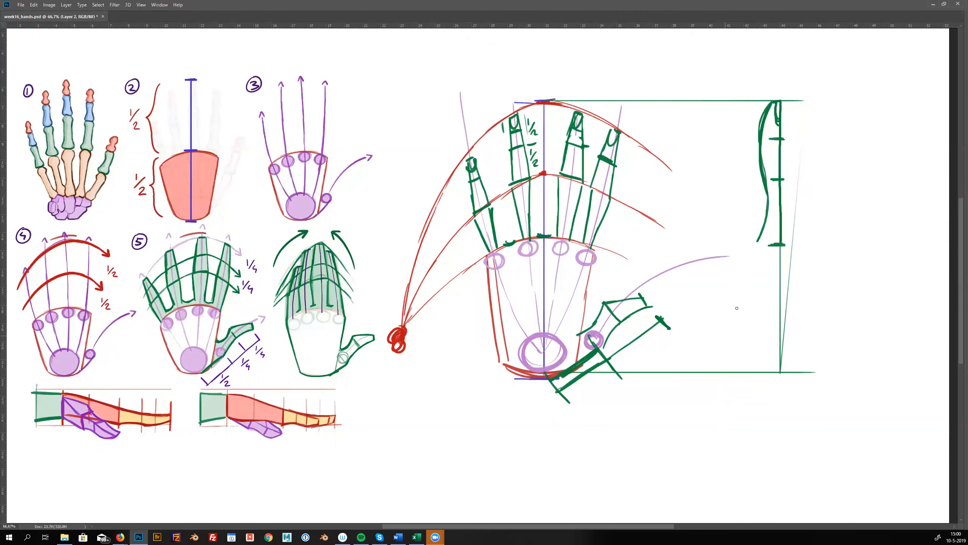
Draw the palm and thumb profile below the side-view finger and strengthen the line along the back of the hand
mouse_move(780, 240)
left_mouse_down()
mouse_move(758, 243)
mouse_move(769, 246)
left_mouse_up()
mouse_move(756, 245)
left_mouse_down()
mouse_move(754, 335)
mouse_move(766, 367)
mouse_move(787, 266)
mouse_move(794, 367)
mouse_move(787, 370)
mouse_move(777, 319)
mouse_move(725, 294)
mouse_move(727, 320)
mouse_move(760, 365)
mouse_move(713, 308)
mouse_move(729, 282)
mouse_move(750, 309)
mouse_move(789, 332)
left_mouse_up()
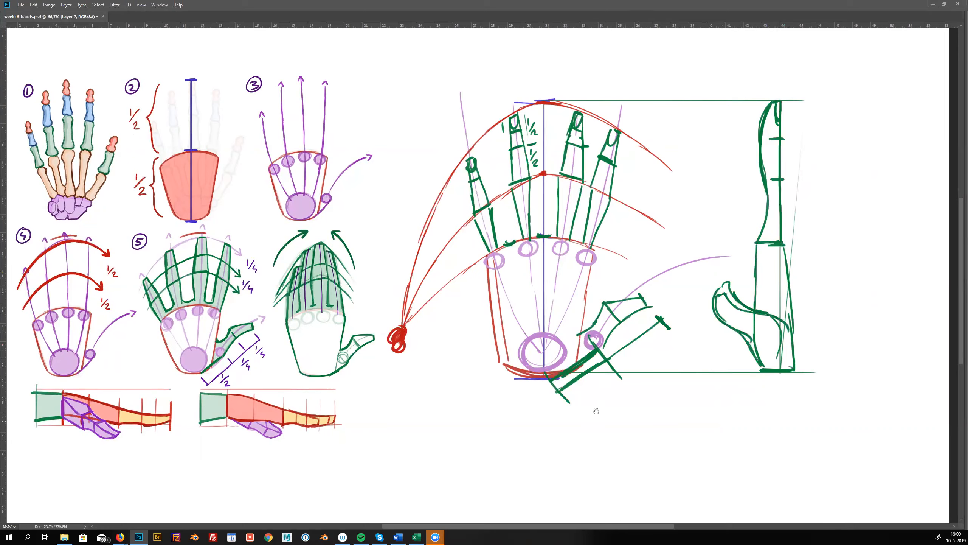
left_click_drag(585, 419, 613, 379)
left_click_drag(825, 322, 822, 344)
left_click_drag(808, 68, 825, 333)
left_click_drag(602, 316, 607, 373)
key("v")
mouse_move(706, 375)
left_mouse_down()
mouse_move(692, 379)
mouse_move(708, 379)
left_mouse_up()
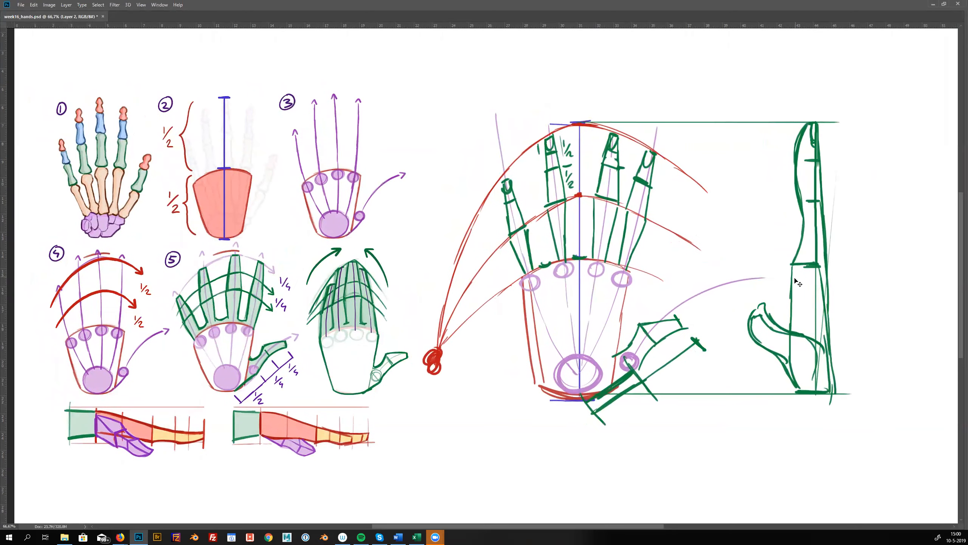
Add a knuckle circle to the side view and draw a bent finger extending from it above the thumb
key("b")
mouse_move(809, 268)
left_mouse_down()
mouse_move(758, 231)
mouse_move(752, 256)
mouse_move(734, 238)
mouse_move(721, 240)
mouse_move(709, 269)
mouse_move(754, 257)
mouse_move(788, 286)
mouse_move(724, 281)
left_mouse_up()
left_click_drag(488, 402, 484, 415)
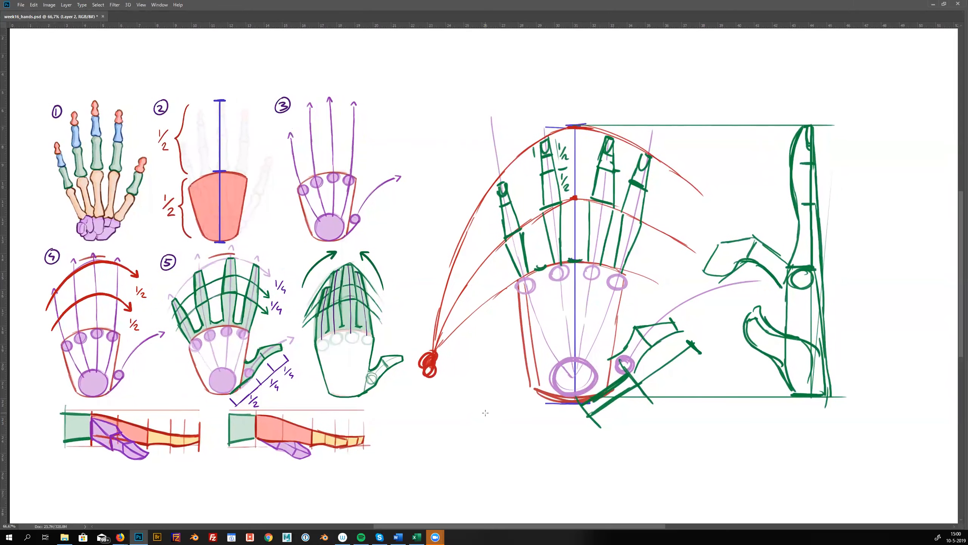